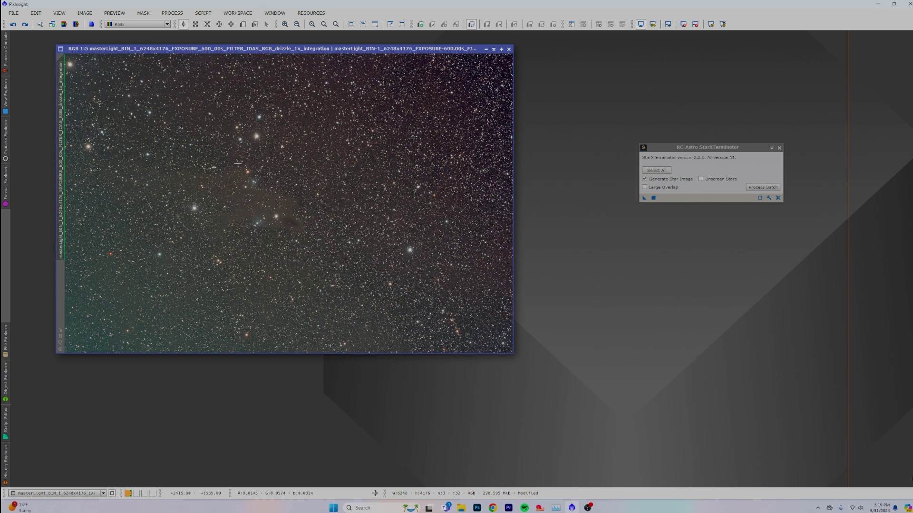
Step: Check for PixInsight updates and review the list of available packages and repositories
left_click(307, 13)
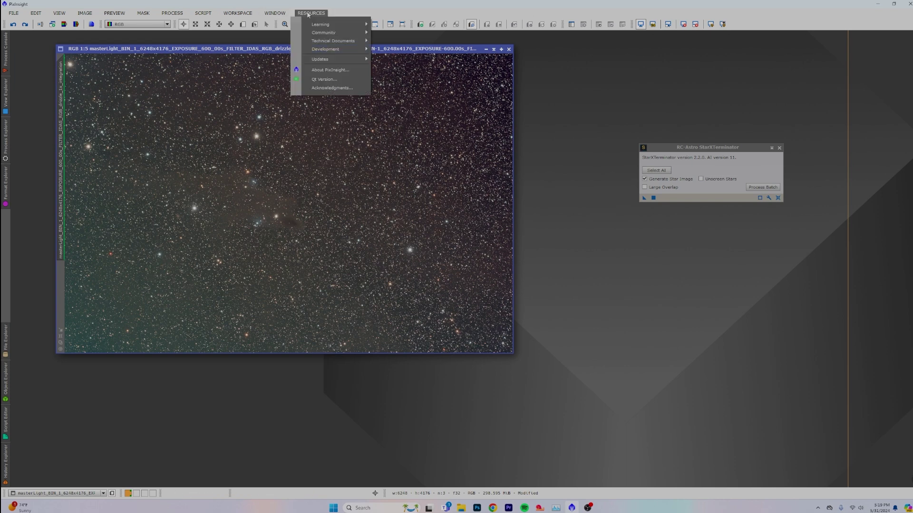
mouse_move(342, 59)
left_click(409, 69)
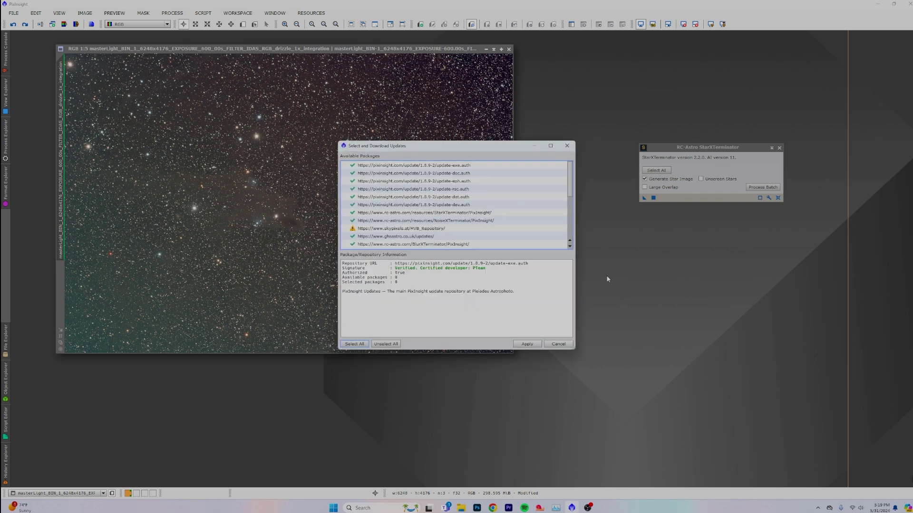
scroll(504, 237, "down", 8)
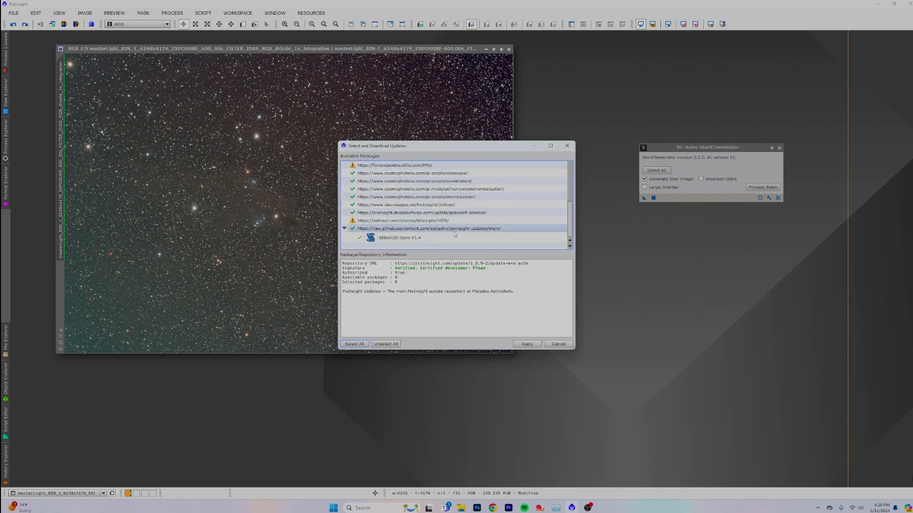
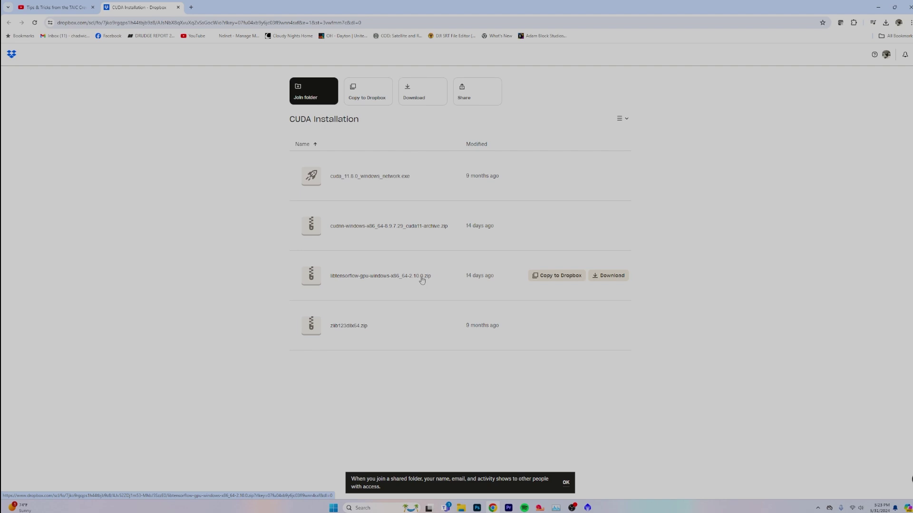
Step: Switch to File Explorer and select tensorflow.dll in the lib folder of the downloaded libtensorflow-gpu-windows-x86_64-2.10.0 package
left_click(461, 507)
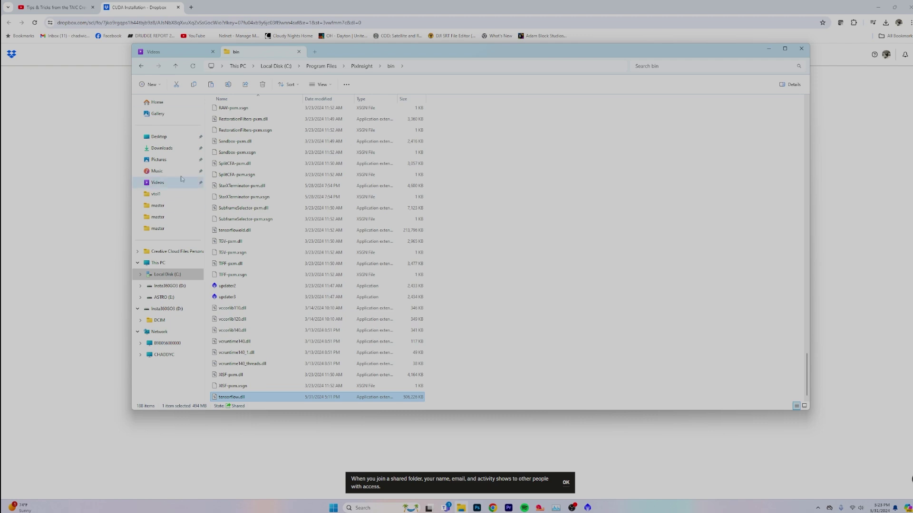
left_click(171, 52)
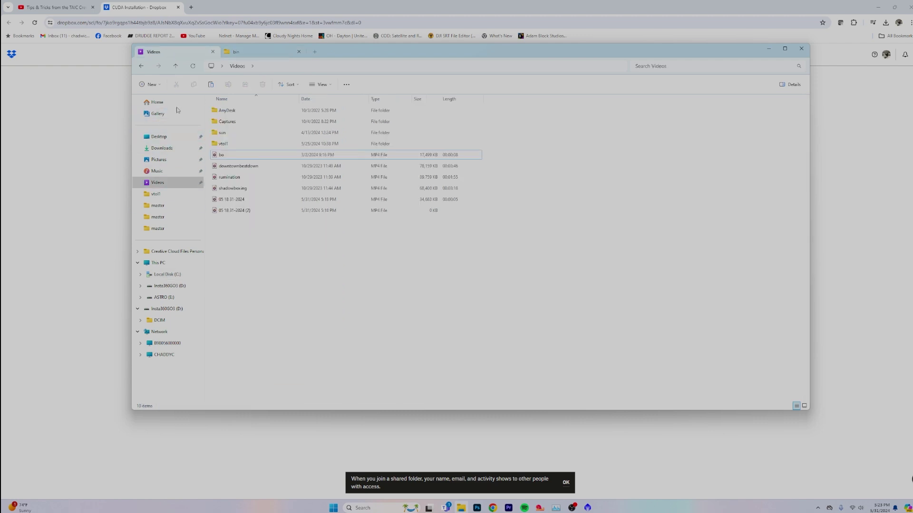
left_click(162, 148)
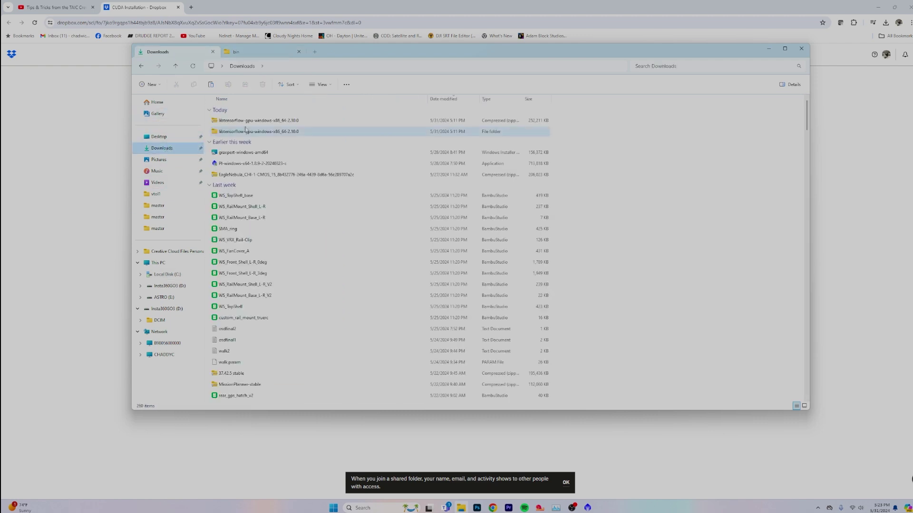
double_click(290, 134)
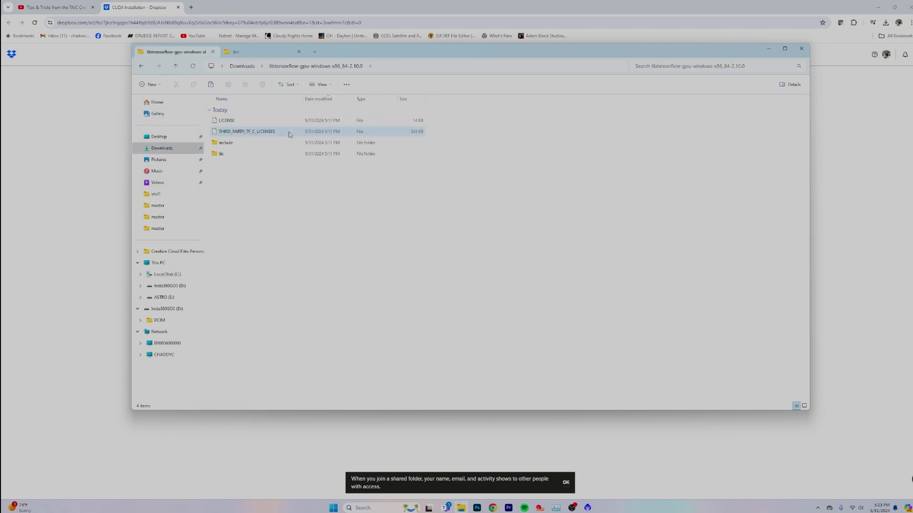
double_click(237, 155)
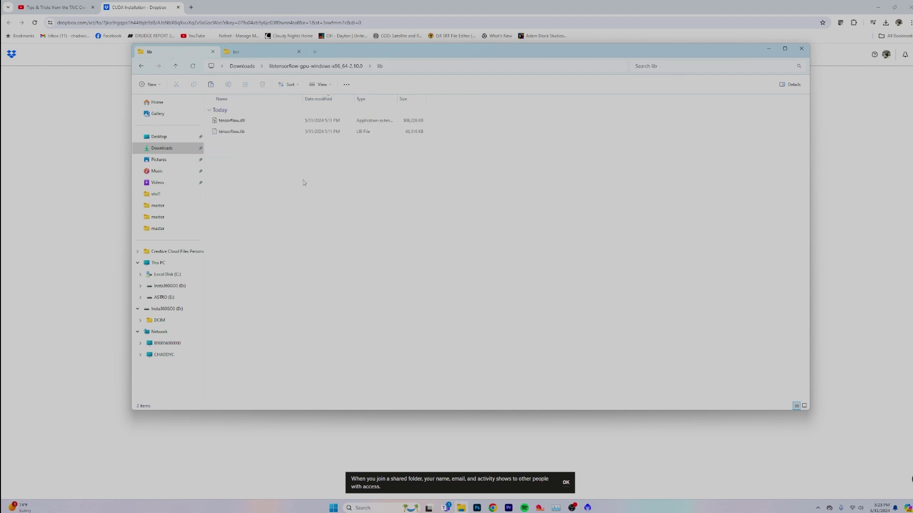
left_click(248, 123)
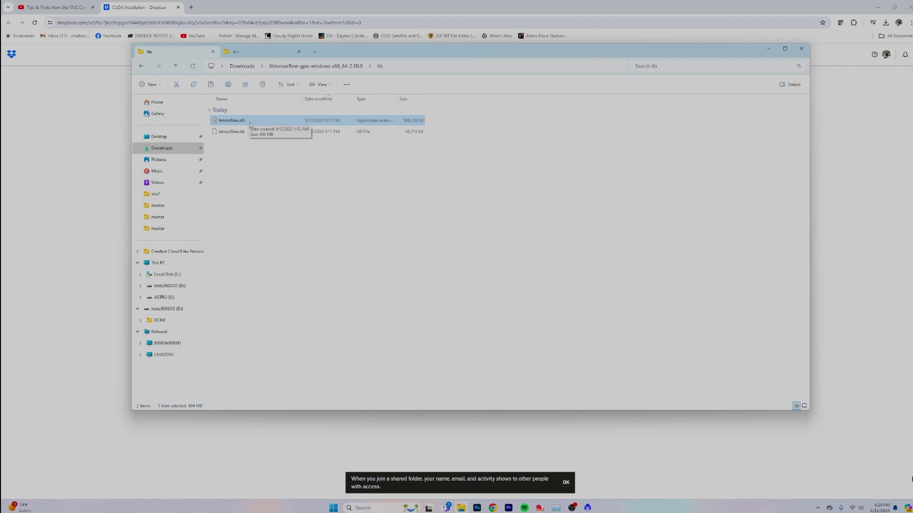
Step: Go to the bin folder of the PixInsight installation by way of Program Files on the C: drive
left_click_drag(247, 125, 253, 53)
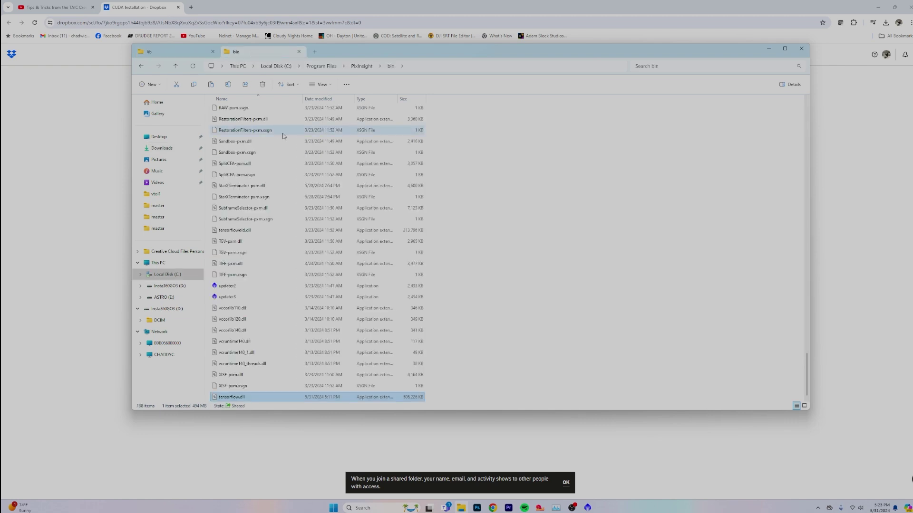
left_click(356, 67)
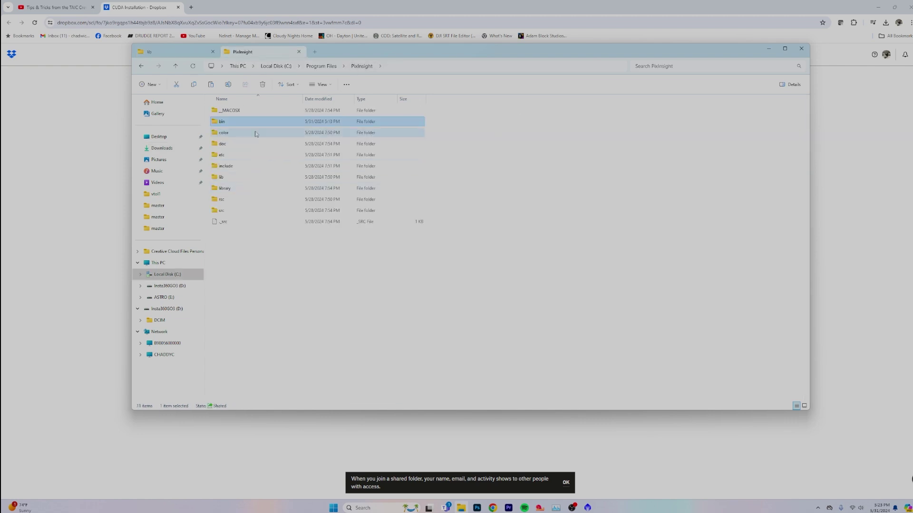
left_click(322, 67)
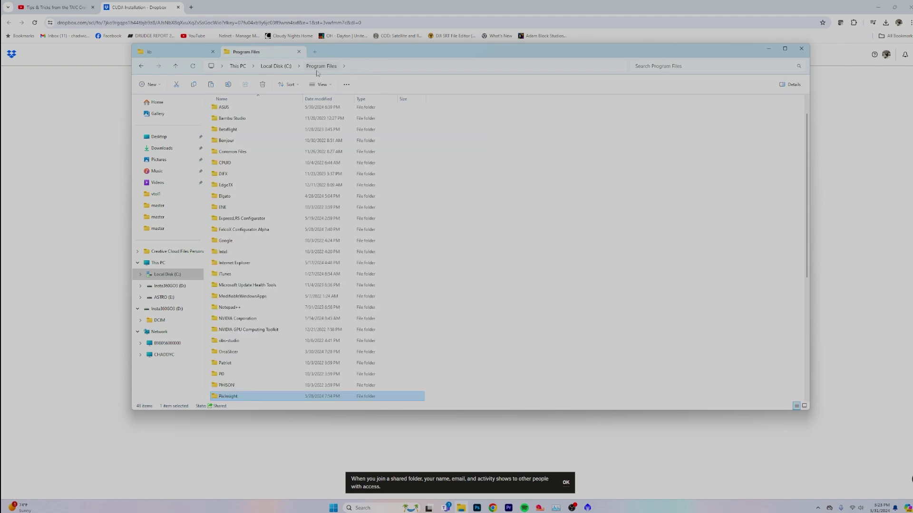
double_click(244, 398)
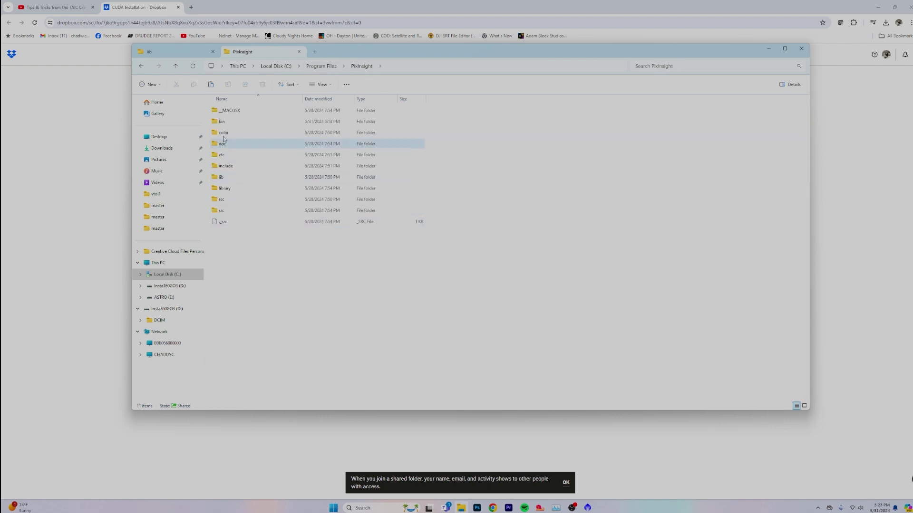
double_click(229, 122)
Step: Find tensorflow.dll and tensorflowold.dll in the bin folder and select both files
scroll(256, 210, "down", 2)
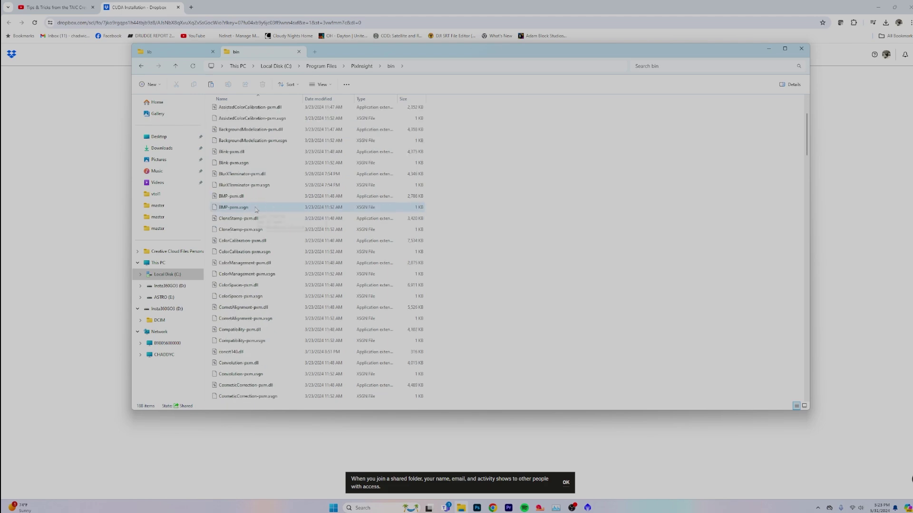
scroll(256, 210, "down", 15)
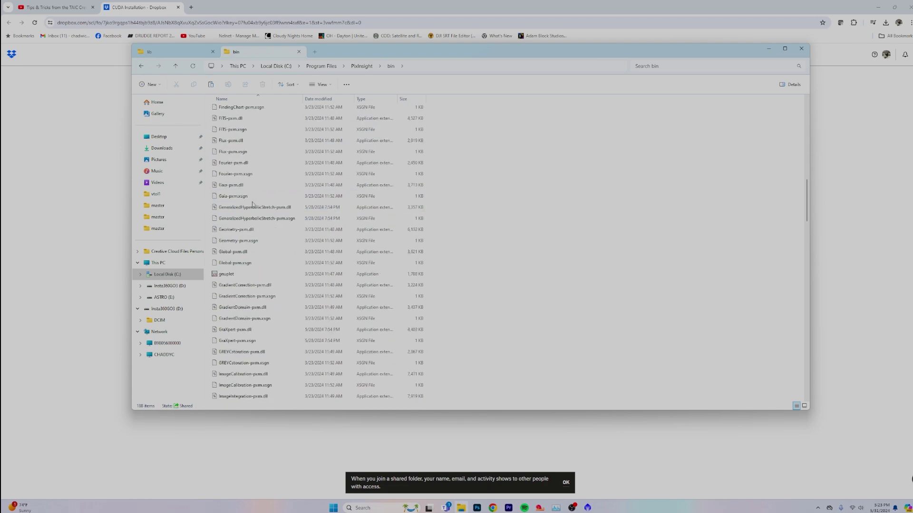
scroll(244, 192, "down", 18)
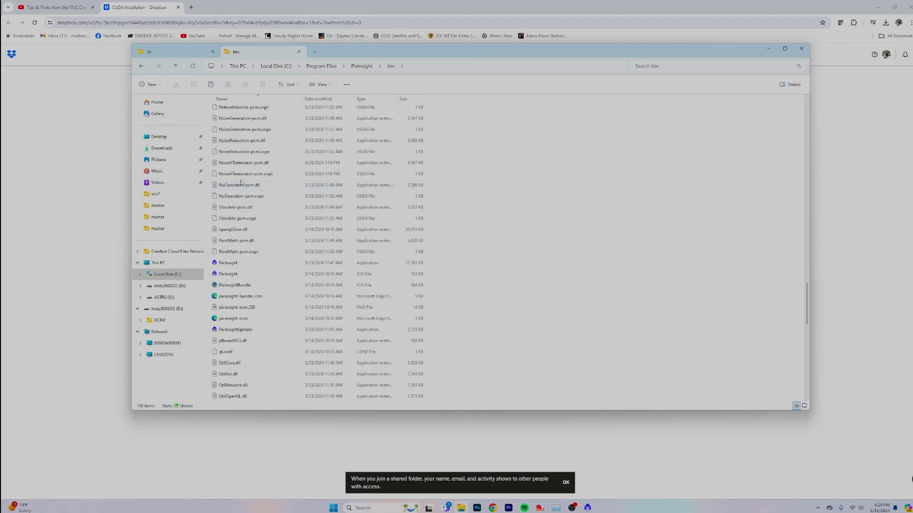
scroll(241, 185, "down", 10)
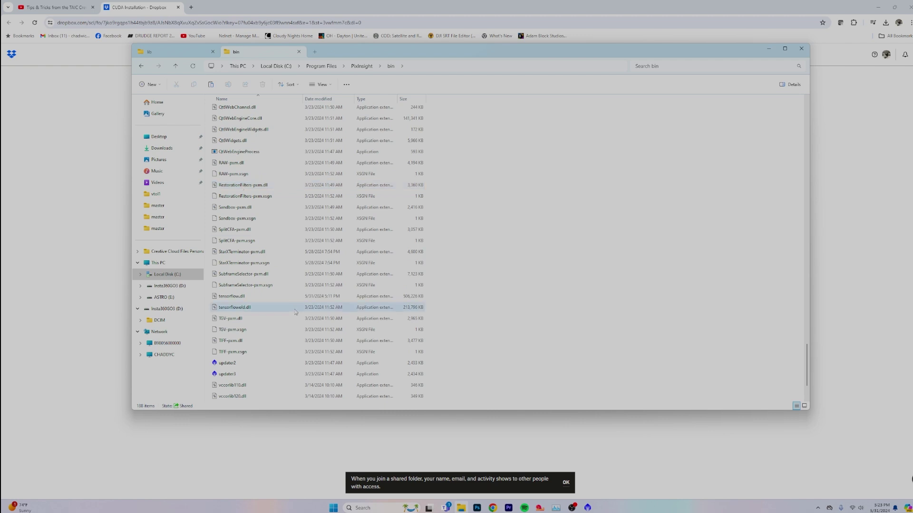
left_click_drag(441, 297, 416, 315)
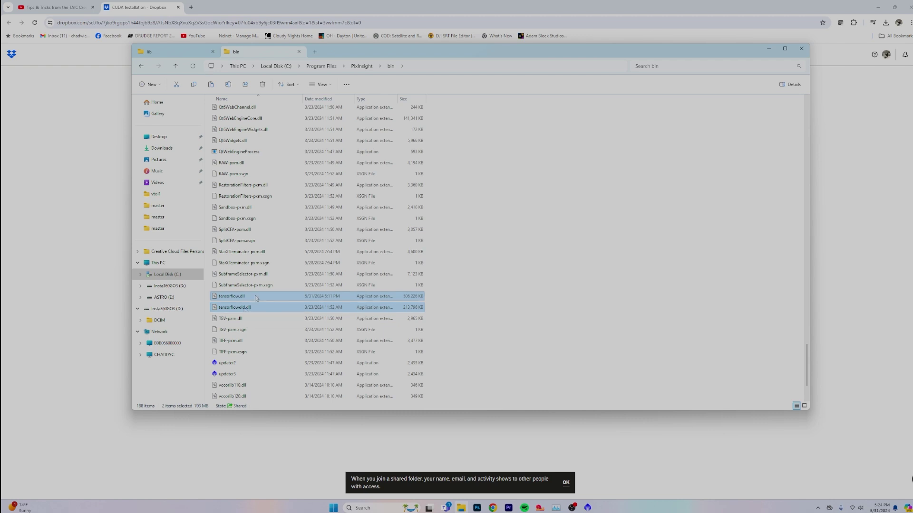
mouse_move(254, 299)
Step: Switch to Task Manager, move it clear of the file list and check which engines the Video Processing graph can show
mouse_move(556, 506)
left_click(549, 449)
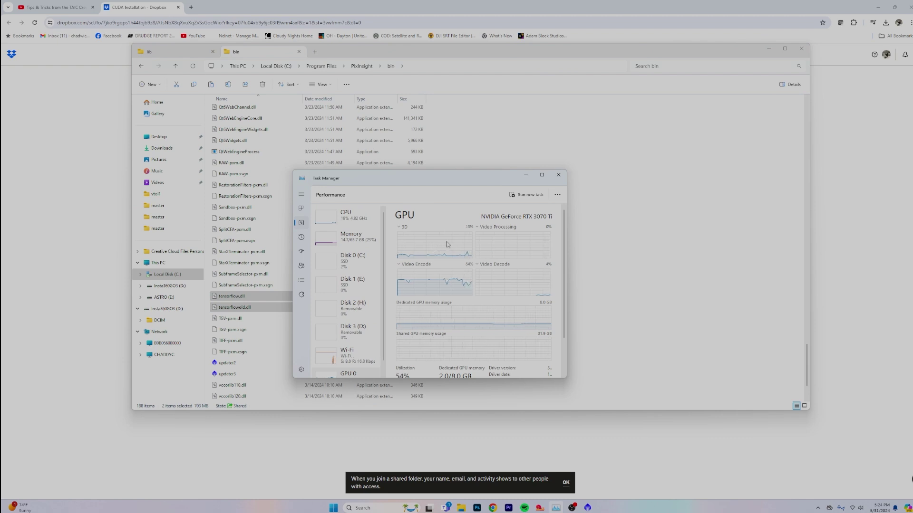
left_click_drag(480, 183, 702, 268)
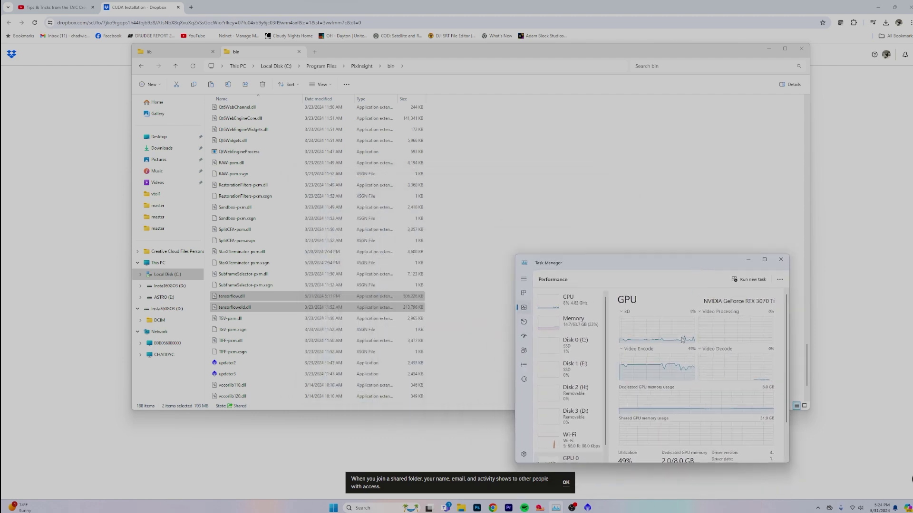
left_click(719, 312)
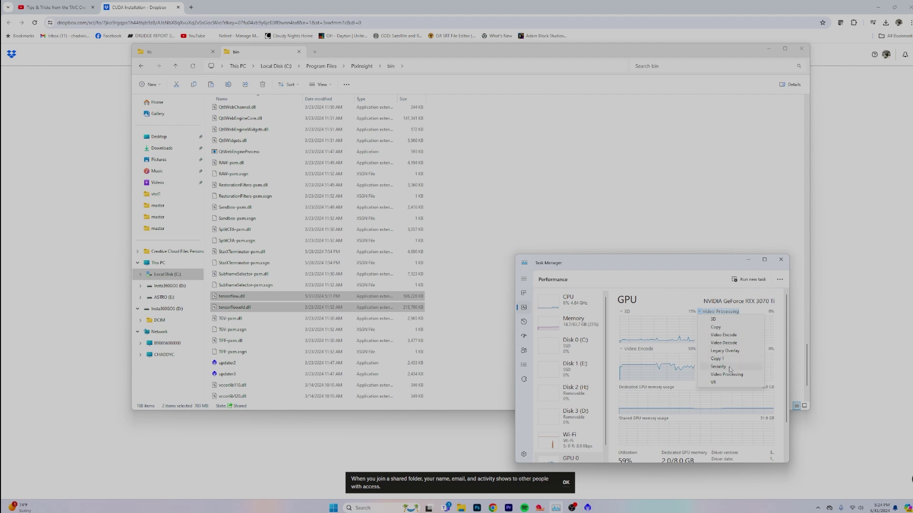
left_click(703, 309)
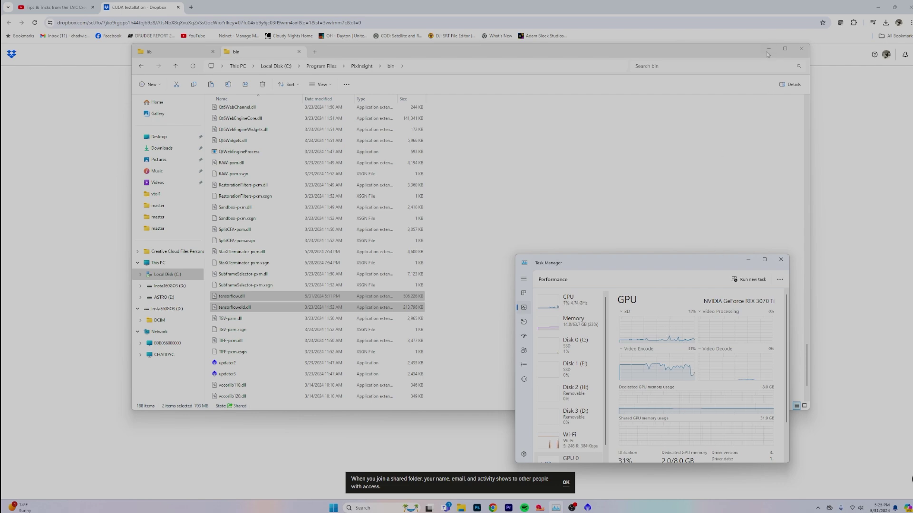
Step: Clear away the file and browser windows to return to PixInsight, and move Task Manager aside
left_click(801, 48)
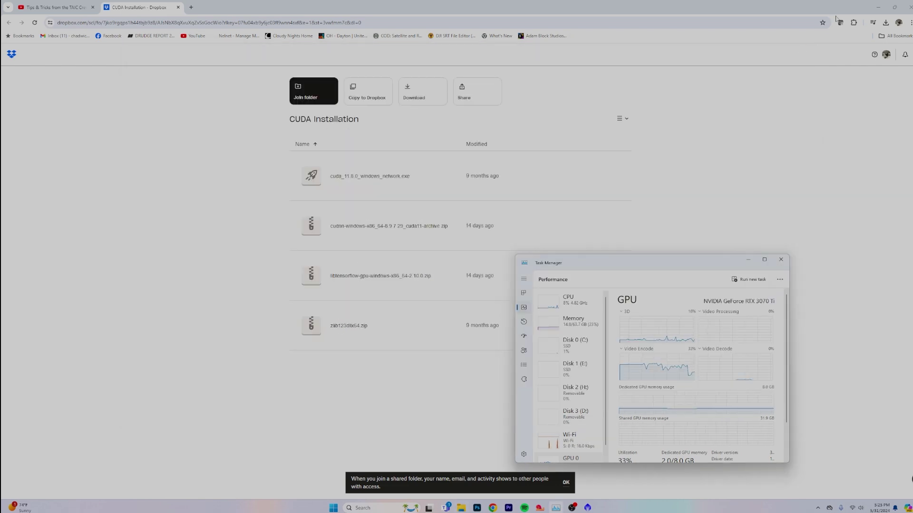
left_click(878, 8)
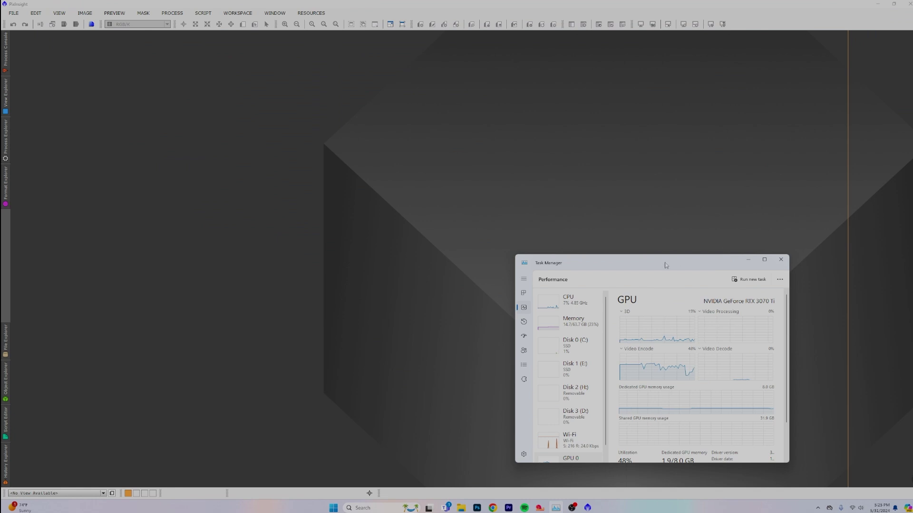
left_click_drag(664, 263, 744, 189)
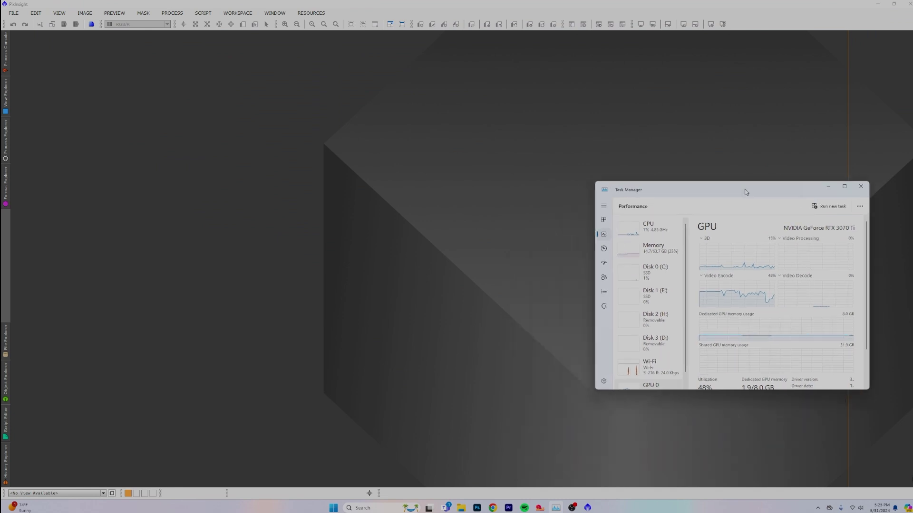
Step: Open masterLight_BIN-1_6248x4176_EXPOSURE-600.00s_FILTER-IDAS_RGB_drizzle_1x and close its green weight image
left_click(13, 13)
left_click(22, 21)
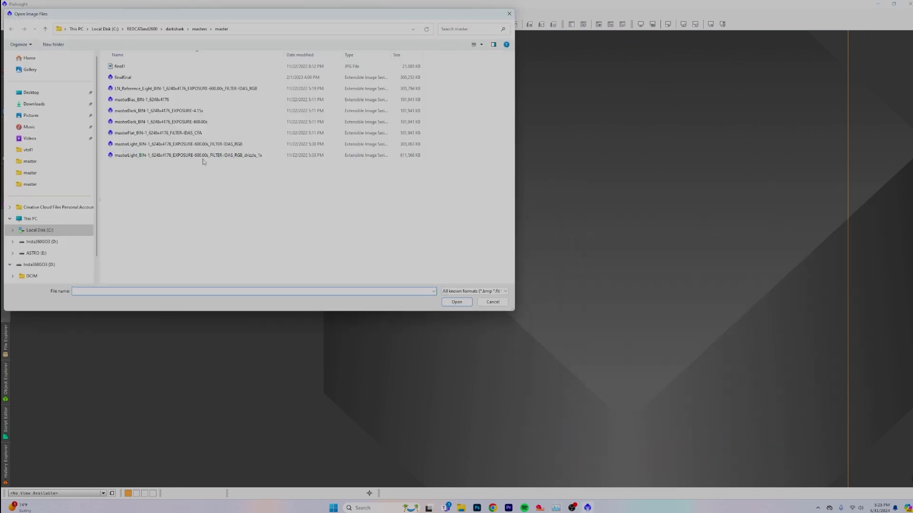
left_click(208, 156)
left_click(458, 302)
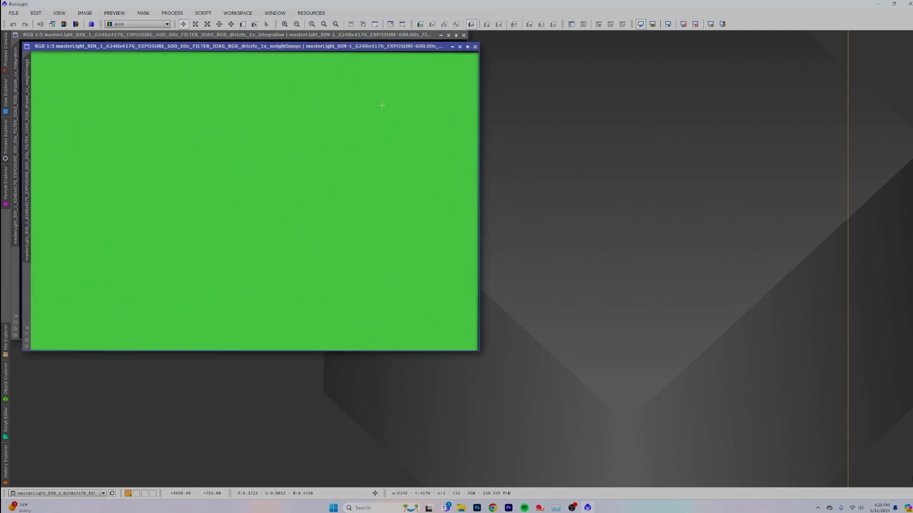
left_click(474, 47)
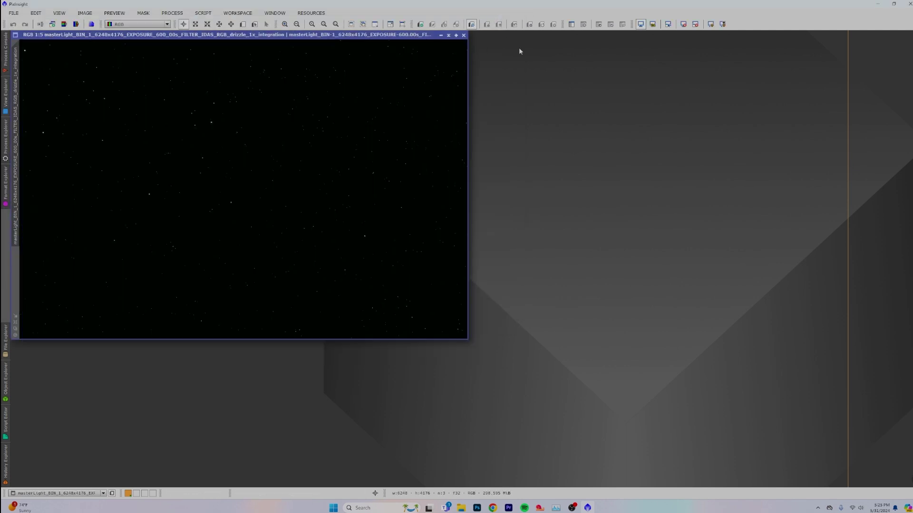
Step: Auto-stretch the display of the integration image and place Task Manager in the empty area below and beside it
left_click(710, 24)
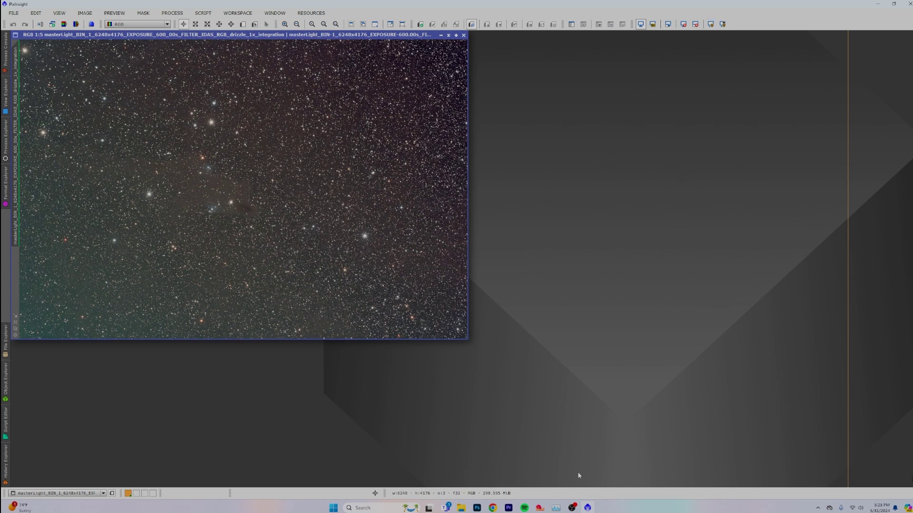
left_click(556, 507)
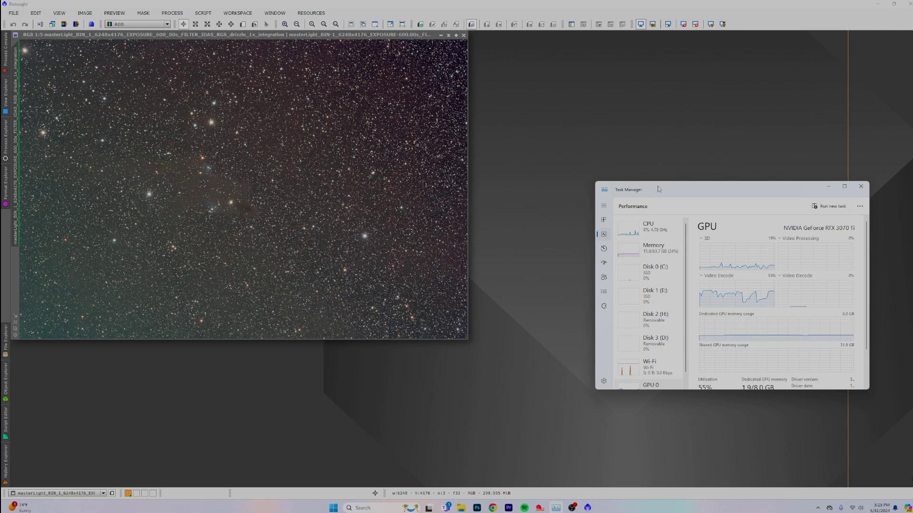
left_click_drag(672, 189, 567, 274)
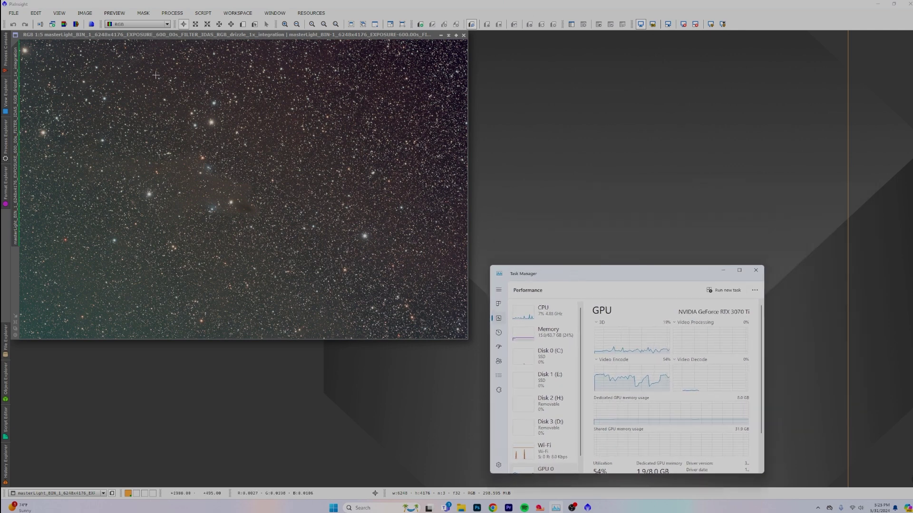
Step: Open the StarXTerminator process and arrange its window and Task Manager so neither covers the other or the image
left_click(172, 13)
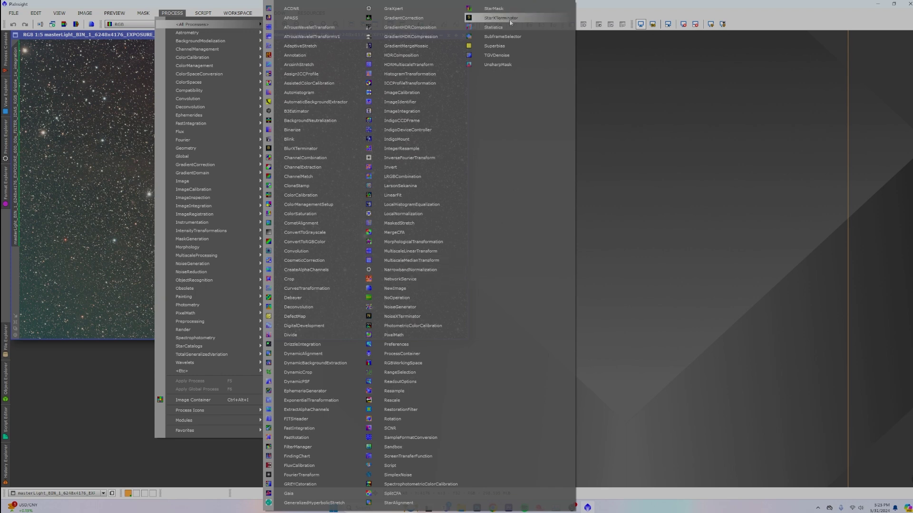
left_click(532, 19)
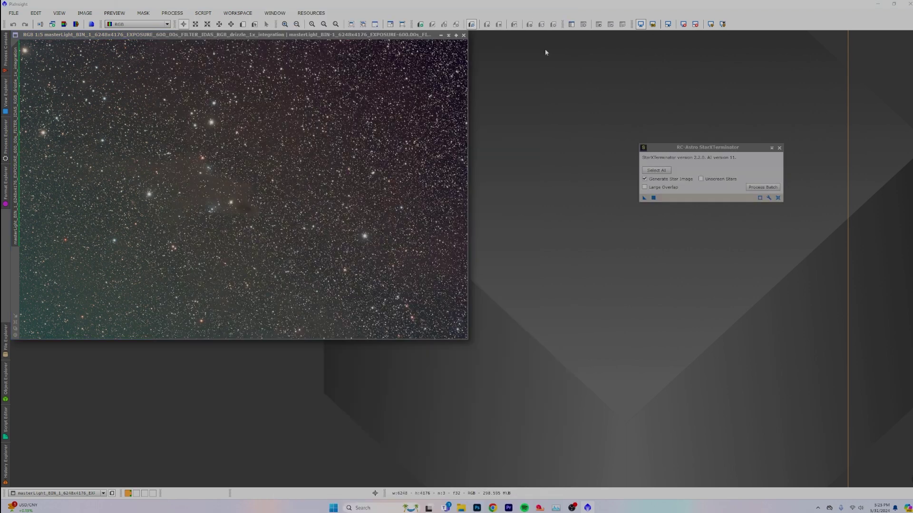
left_click(588, 508)
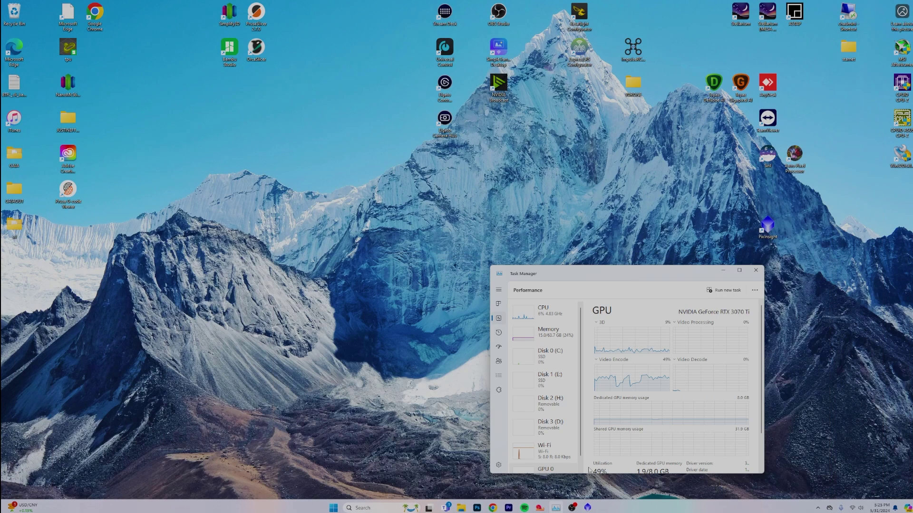
left_click(587, 508)
left_click(556, 508)
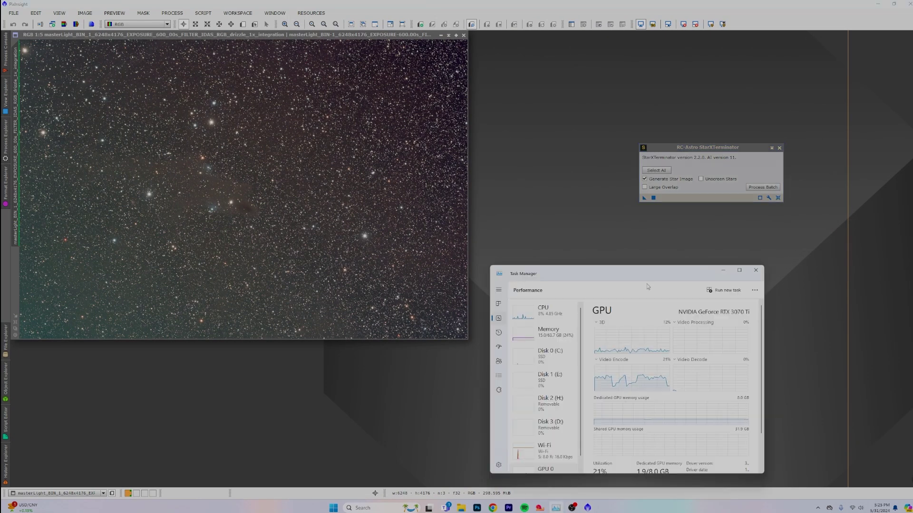
left_click_drag(644, 275, 681, 253)
left_click_drag(692, 151, 647, 105)
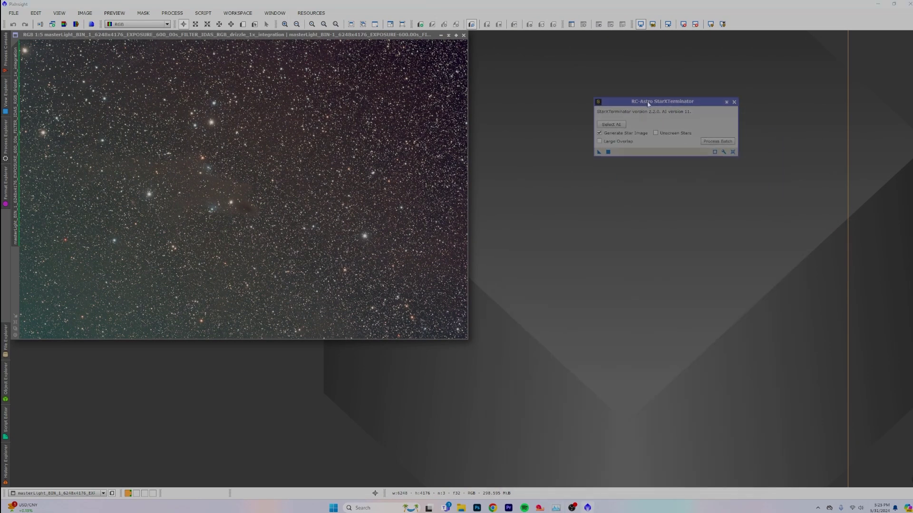
Step: Apply StarXTerminator to the integration image and bring Task Manager's GPU graphs to the front for monitoring
left_click(556, 507)
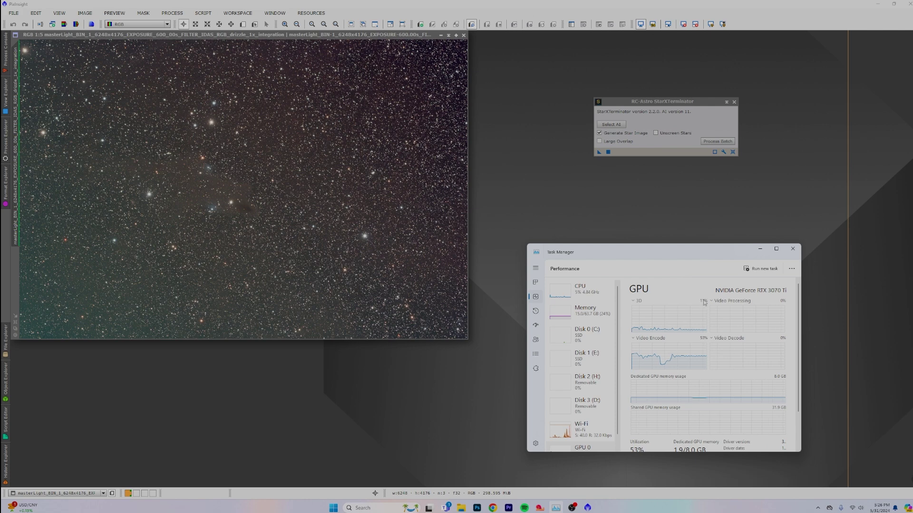
left_click(600, 152)
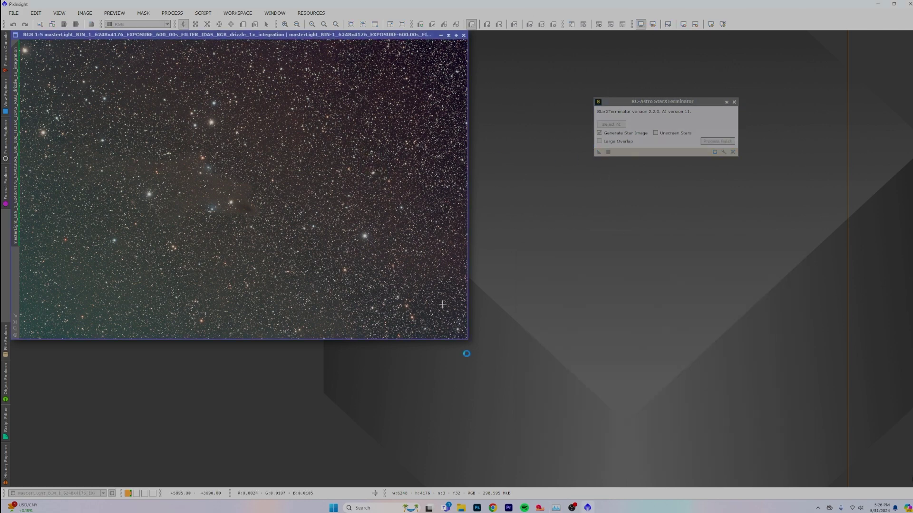
left_click(555, 507)
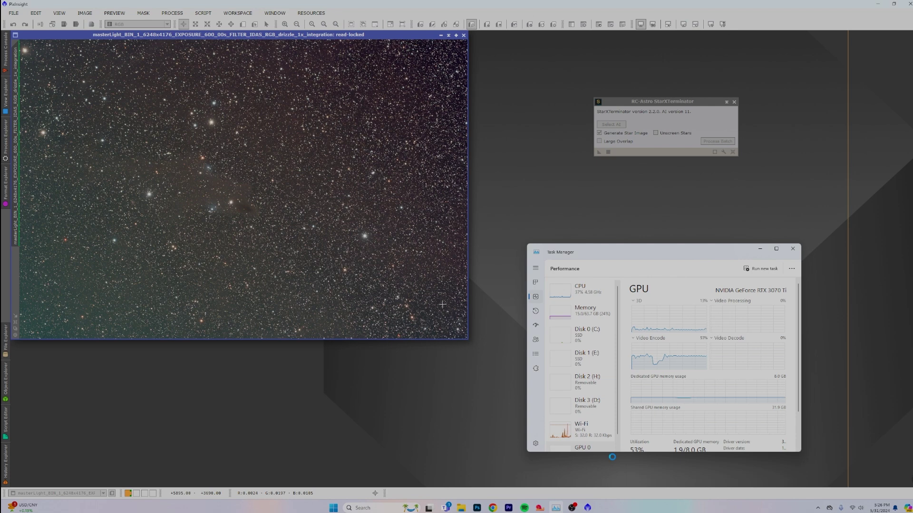